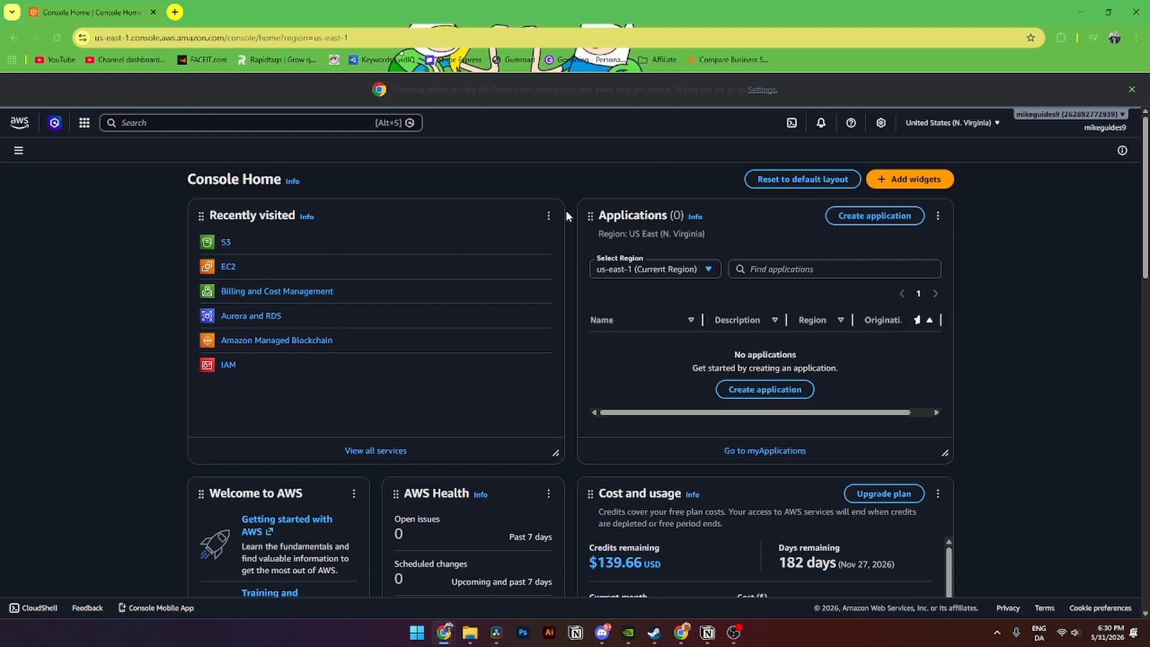
# Search the AWS console for s3 and open the S3 service.
pyautogui.click(126, 123)
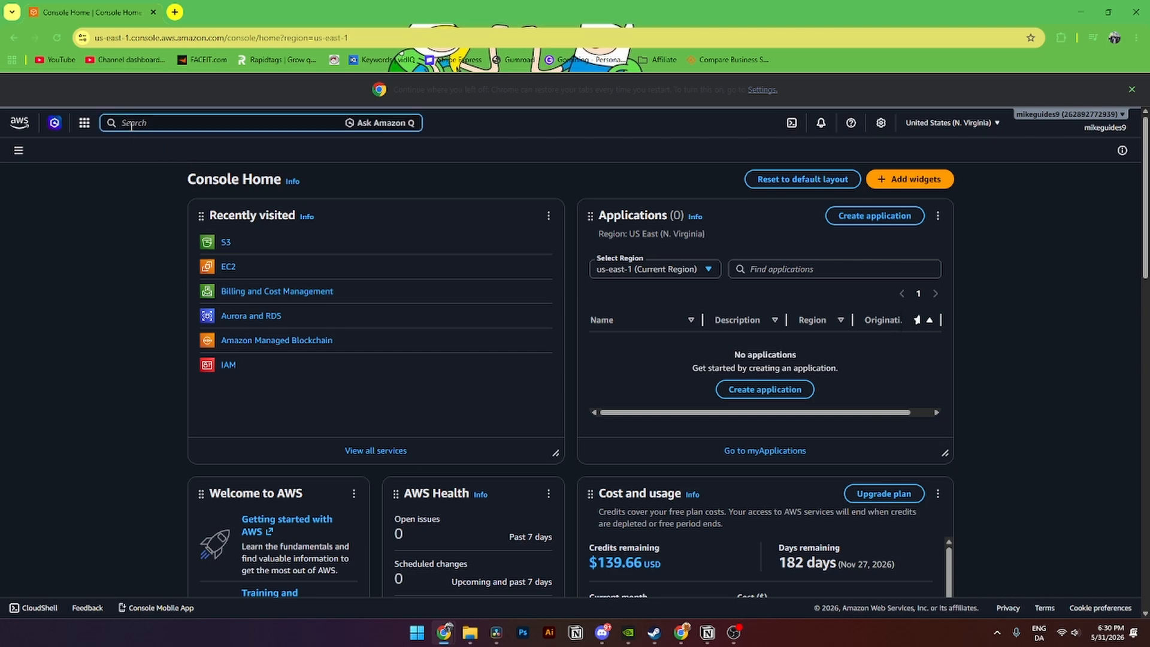
pyautogui.write('s3')
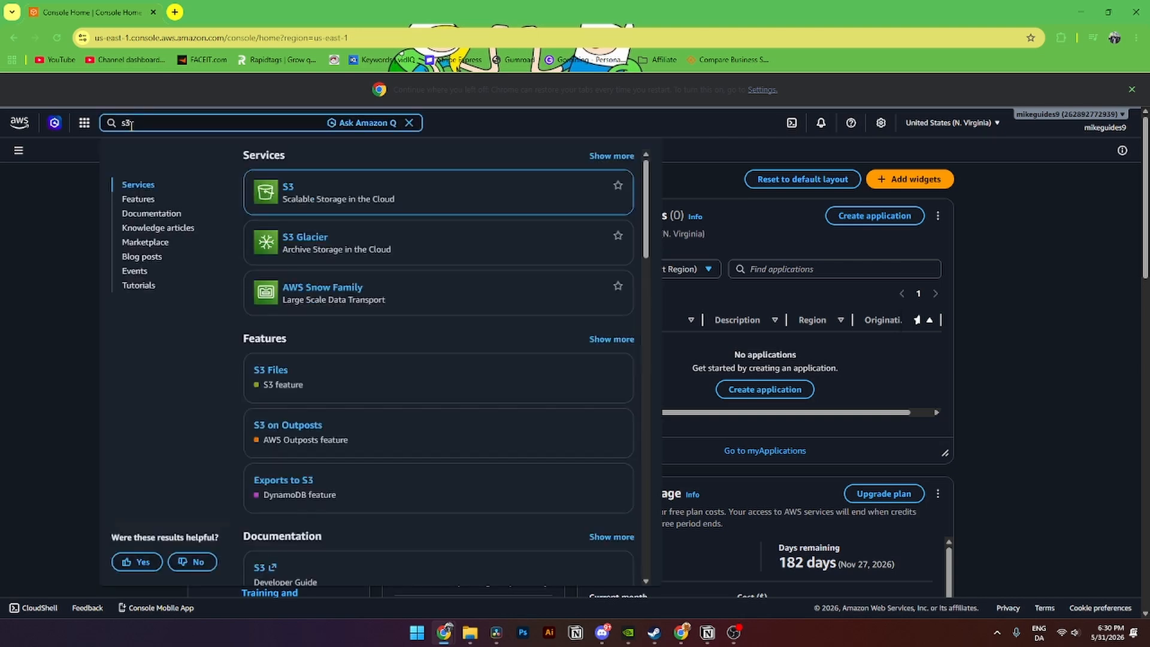
pyautogui.doubleClick(248, 155)
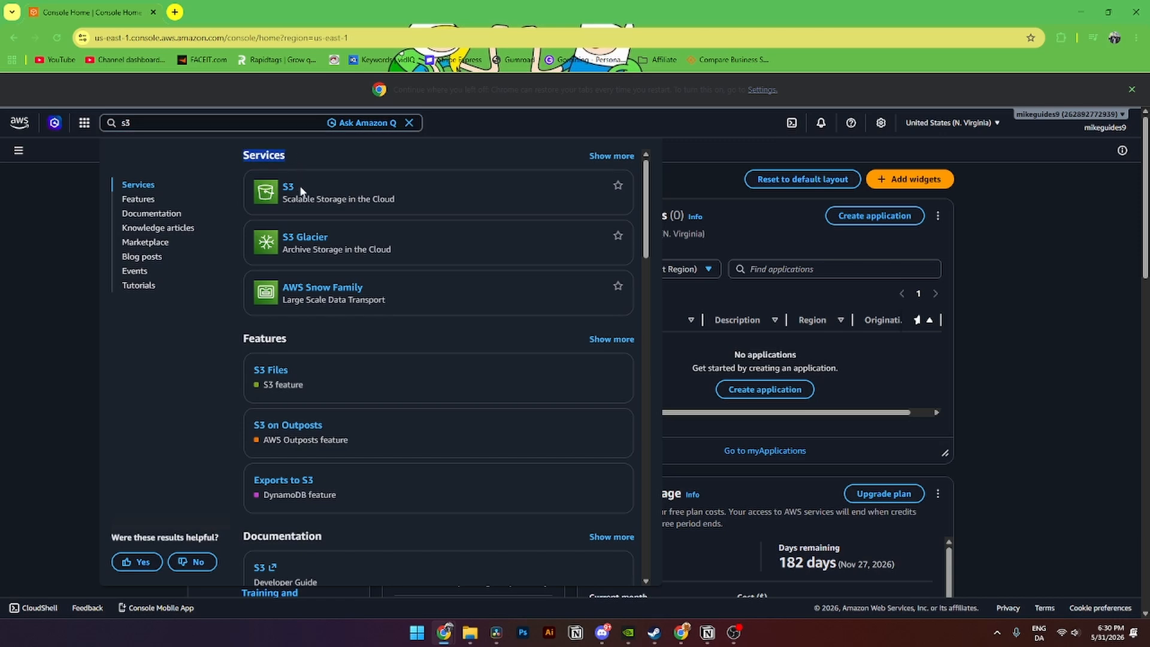
pyautogui.moveTo(302, 204)
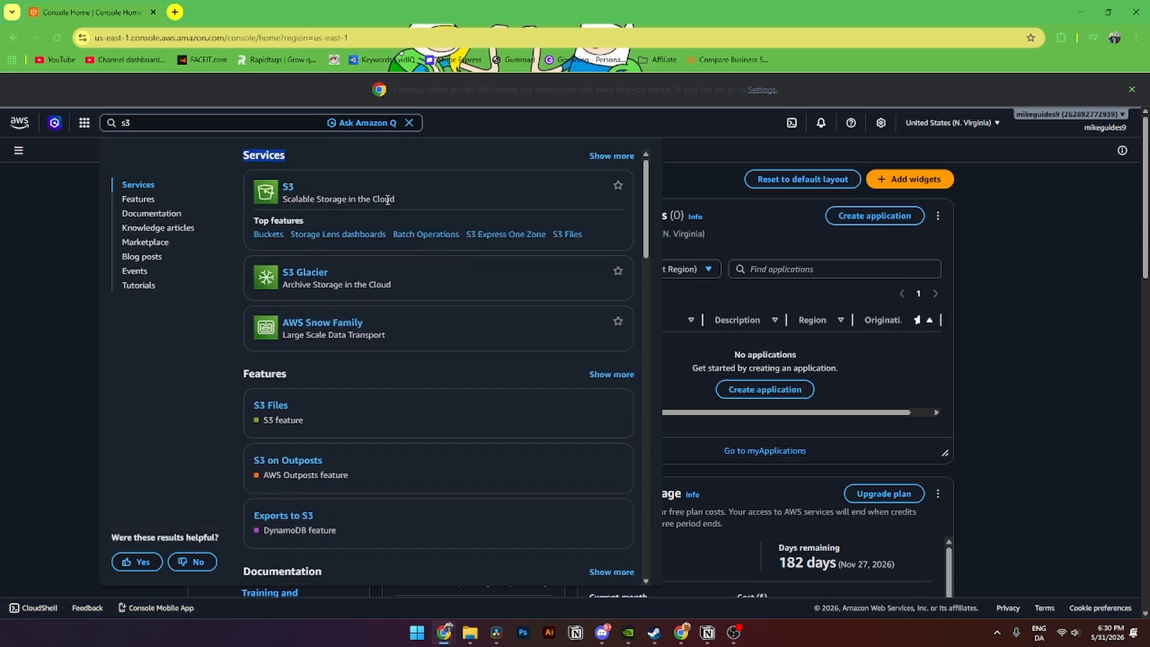
pyautogui.click(288, 187)
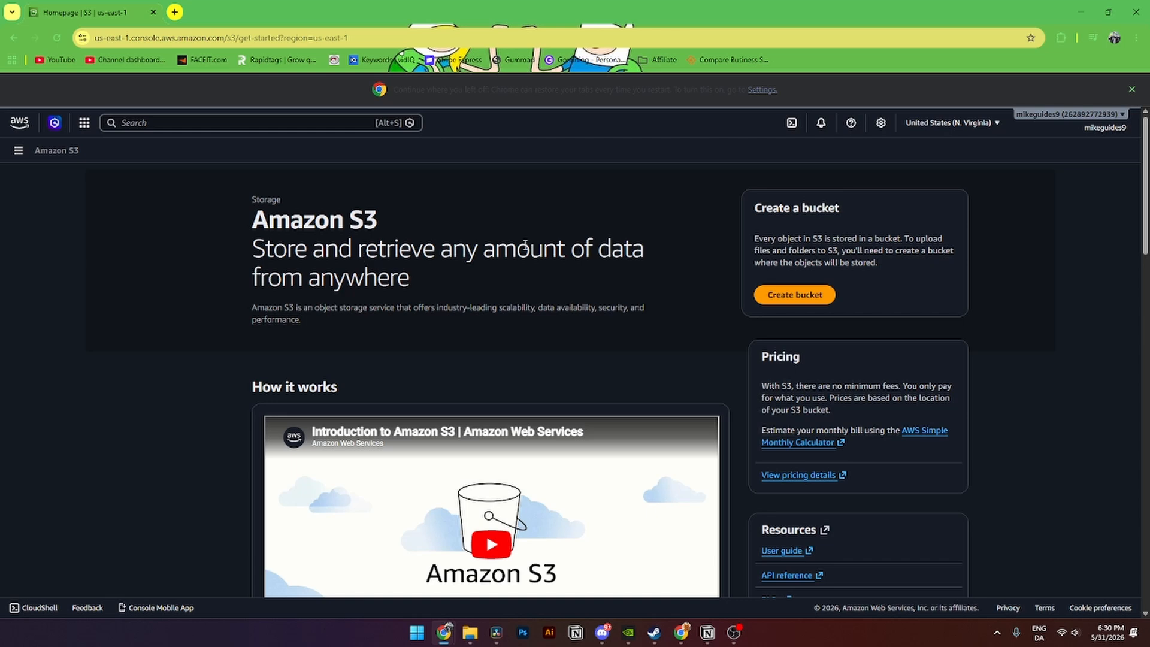
# Start creating a bucket and set its namespace to Account Regional namespace (recommended).
pyautogui.moveTo(753, 211); pyautogui.dragTo(826, 213)
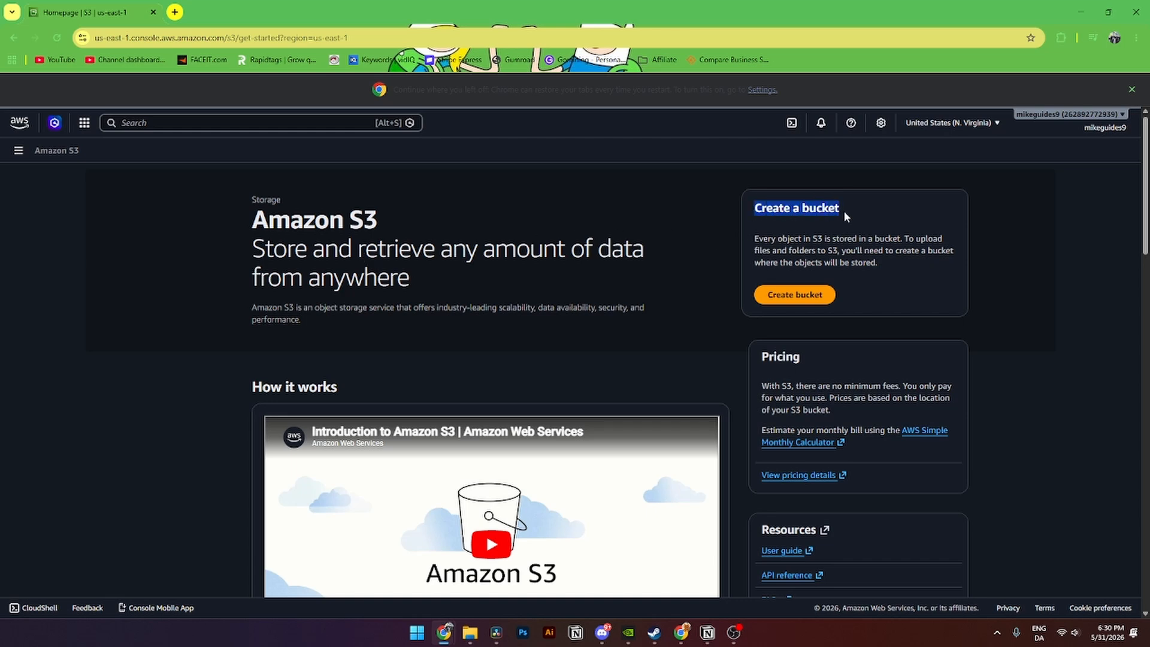
pyautogui.click(800, 295)
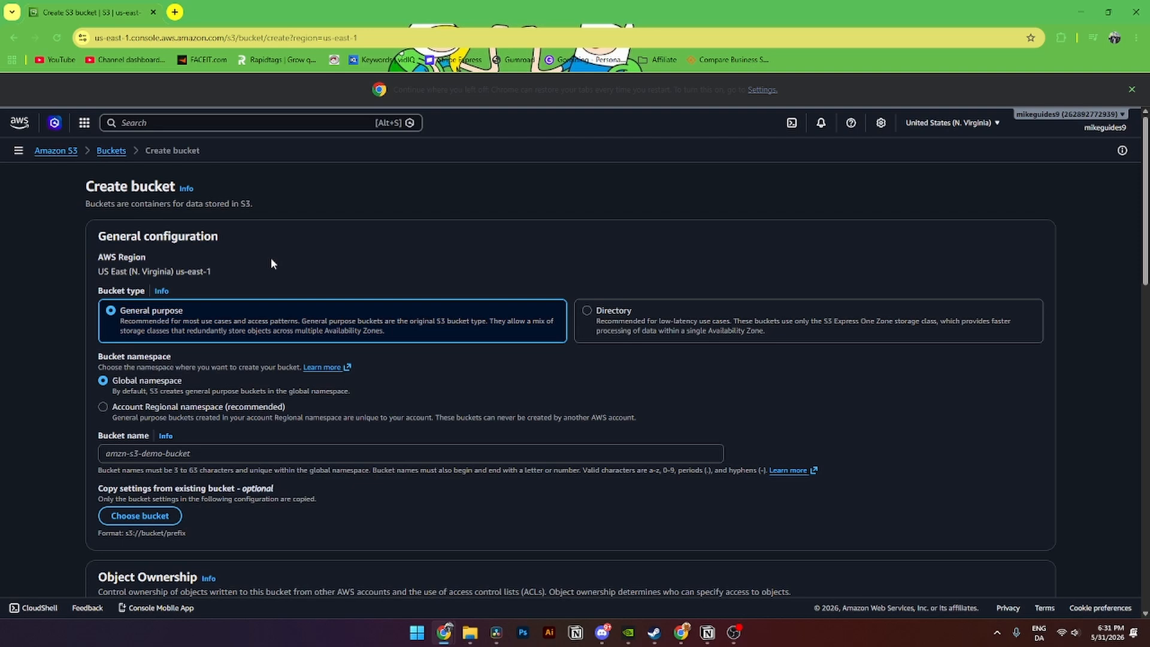
pyautogui.moveTo(98, 292); pyautogui.dragTo(144, 292)
pyautogui.moveTo(98, 357); pyautogui.dragTo(169, 359)
pyautogui.moveTo(112, 381); pyautogui.dragTo(182, 382)
pyautogui.moveTo(112, 407); pyautogui.dragTo(295, 403)
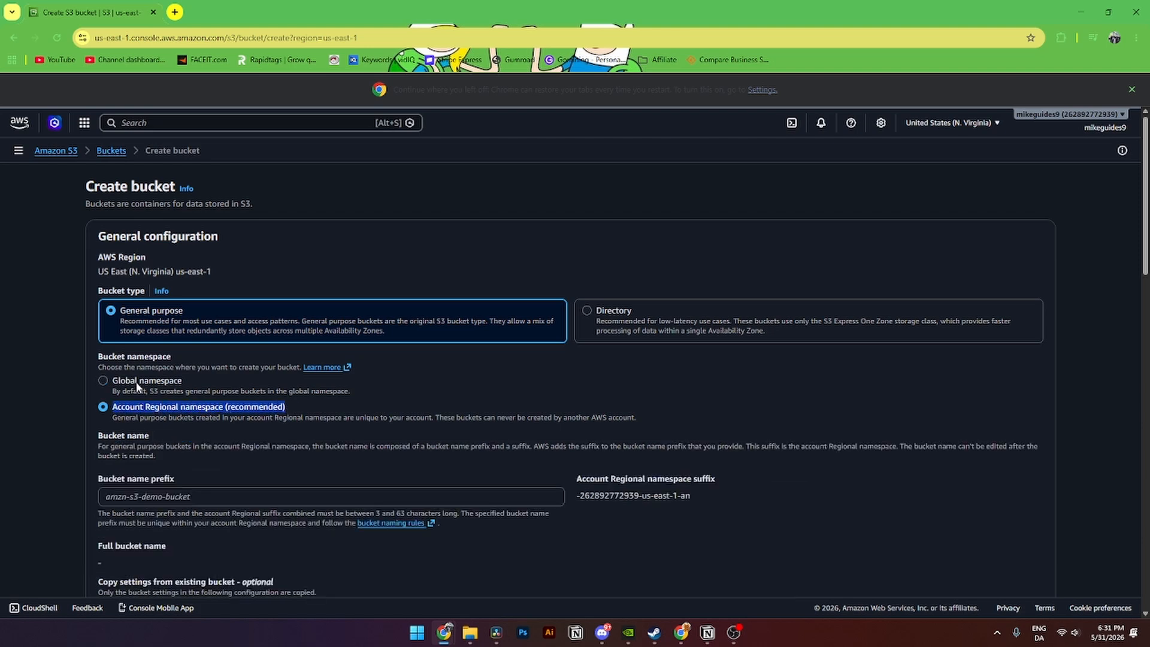
# Set the bucket name prefix to test1-buket in line with the naming requirements.
pyautogui.scroll(-1, 102, 370)
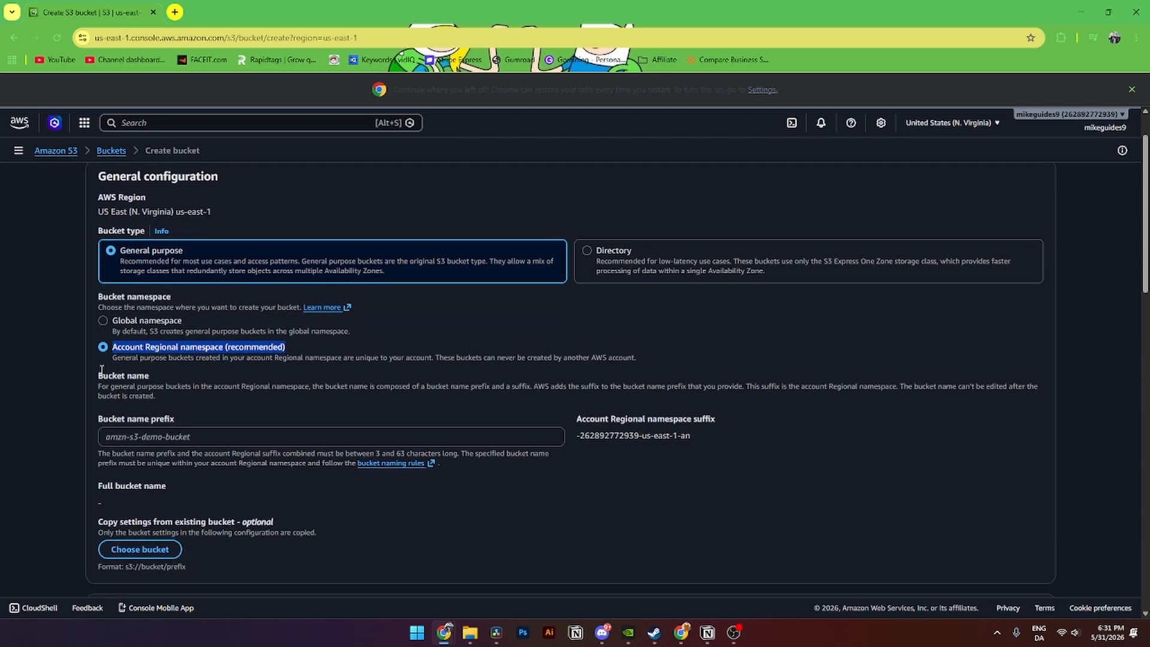
pyautogui.click(107, 378)
pyautogui.moveTo(107, 379); pyautogui.dragTo(152, 378)
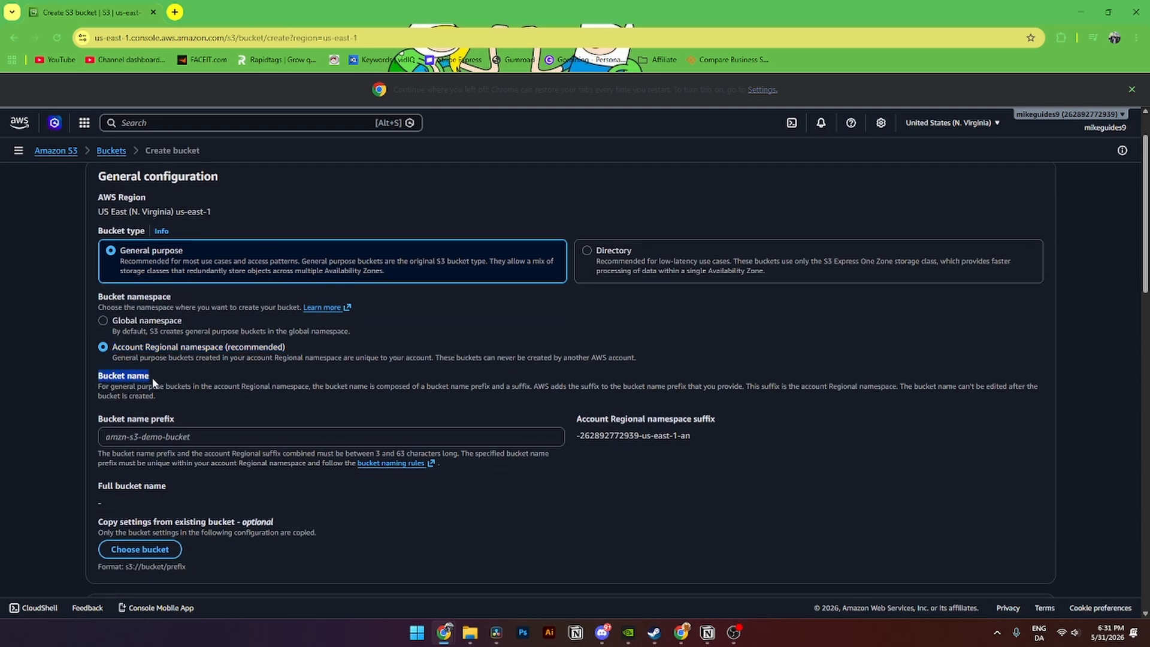
pyautogui.click(142, 435)
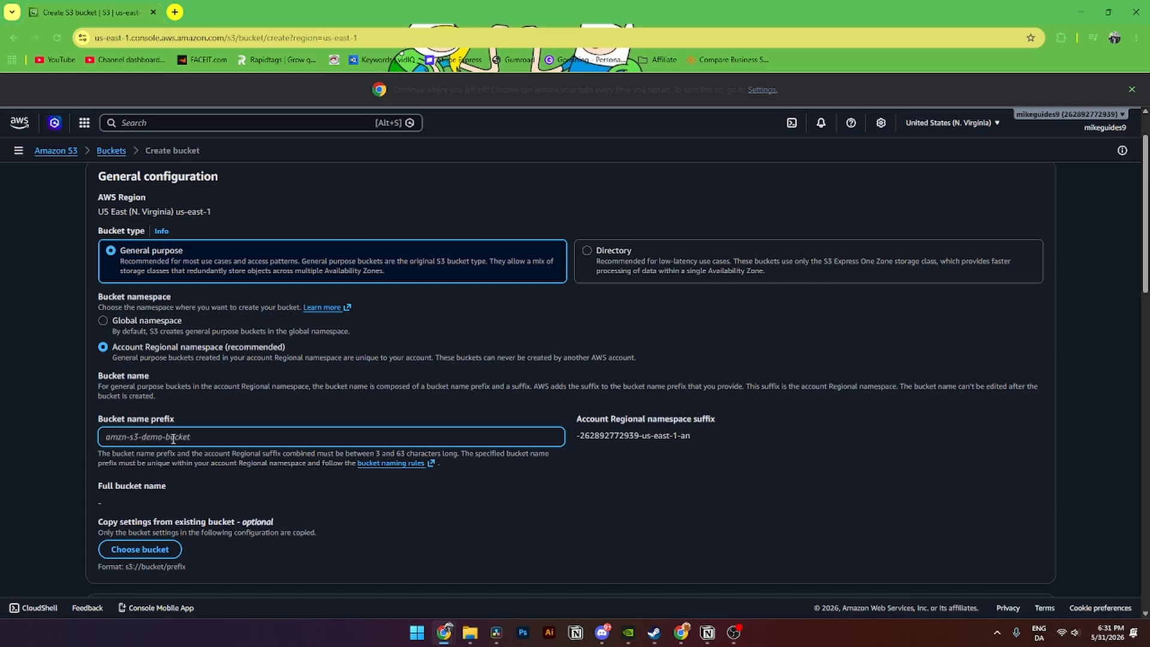
pyautogui.write('test1-')
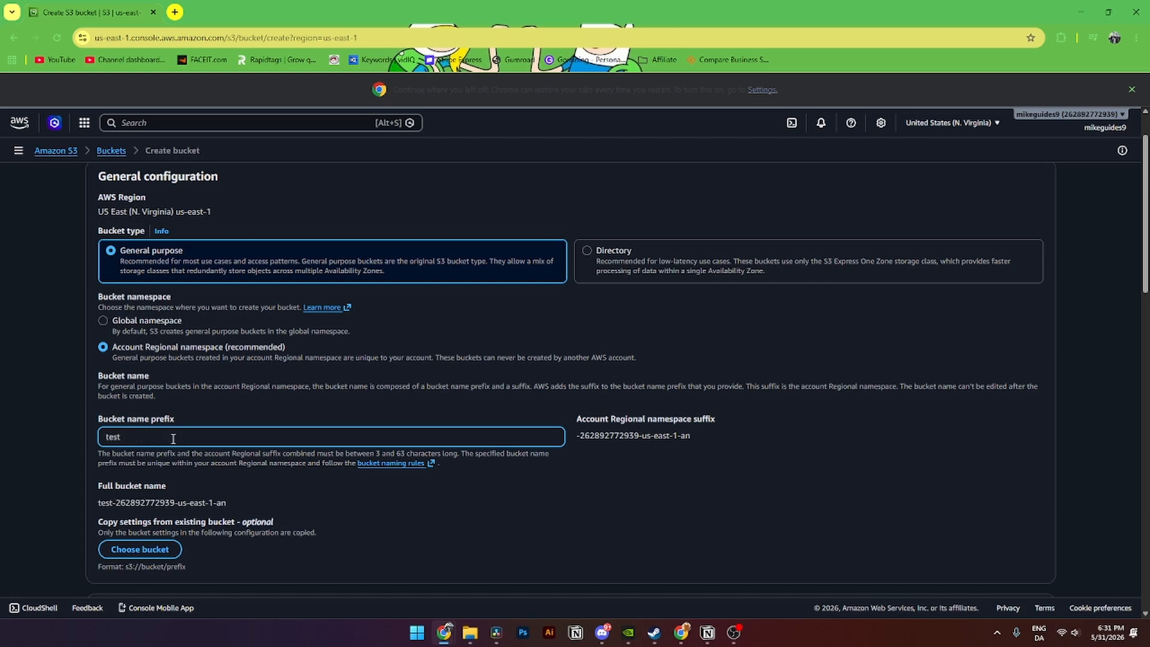
pyautogui.write('buket')
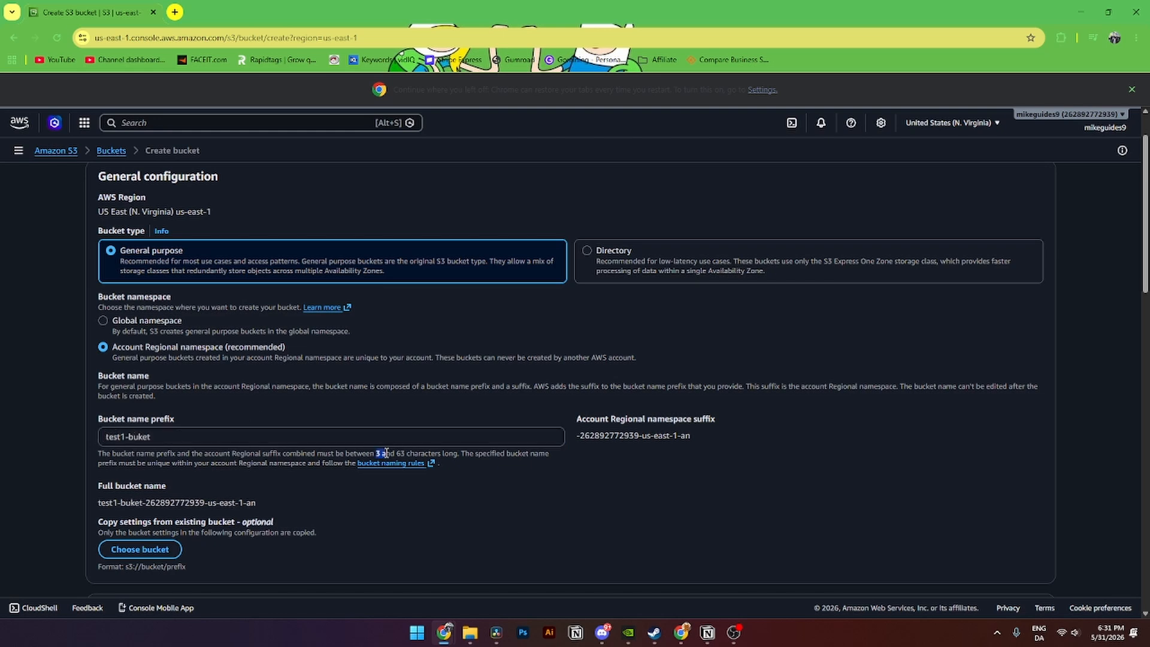
pyautogui.moveTo(395, 453); pyautogui.dragTo(426, 458)
pyautogui.moveTo(99, 463); pyautogui.dragTo(264, 464)
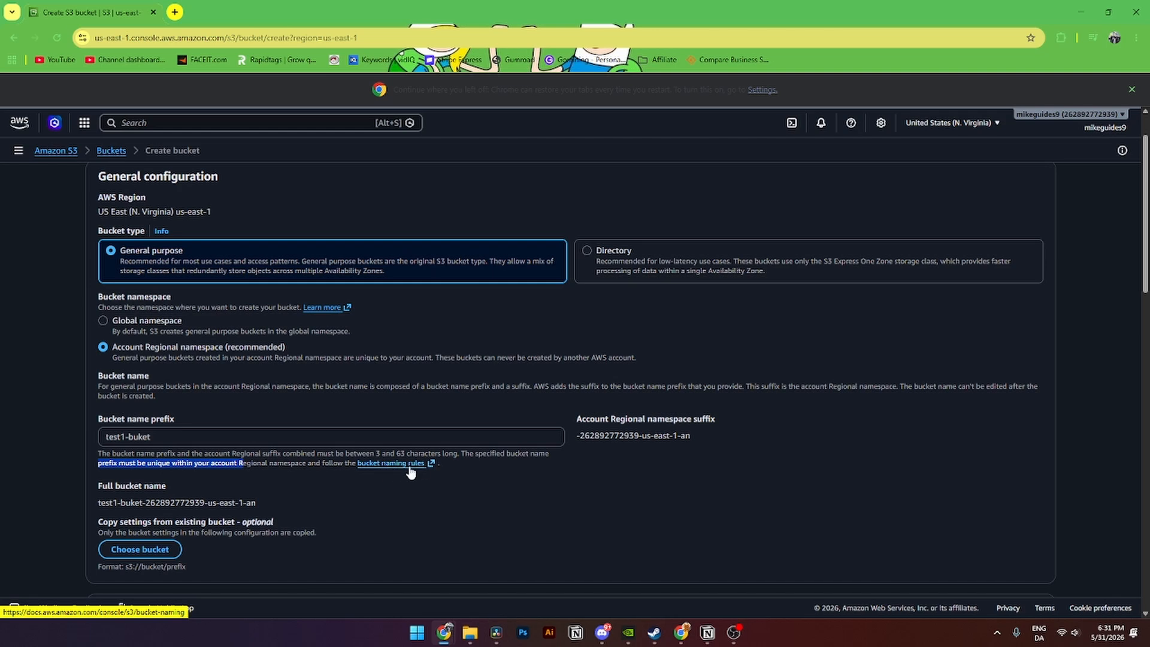
# Check which existing buckets are available to copy settings from, and review the Object Ownership options.
pyautogui.middleClick(52, 410)
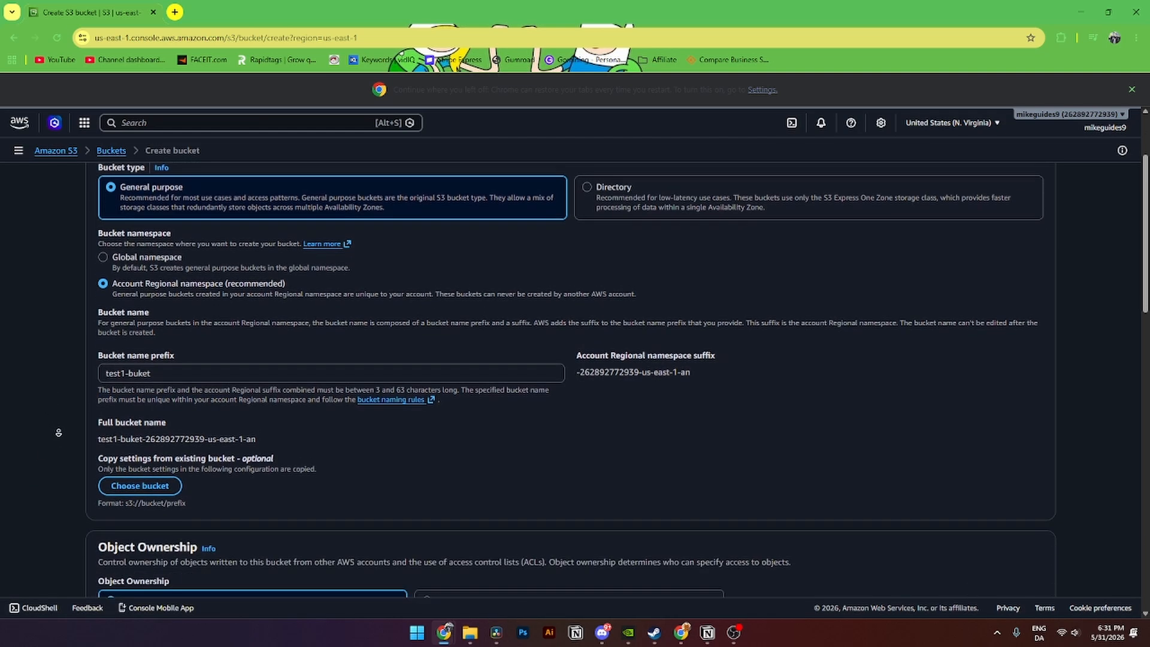
pyautogui.moveTo(97, 364); pyautogui.dragTo(275, 362)
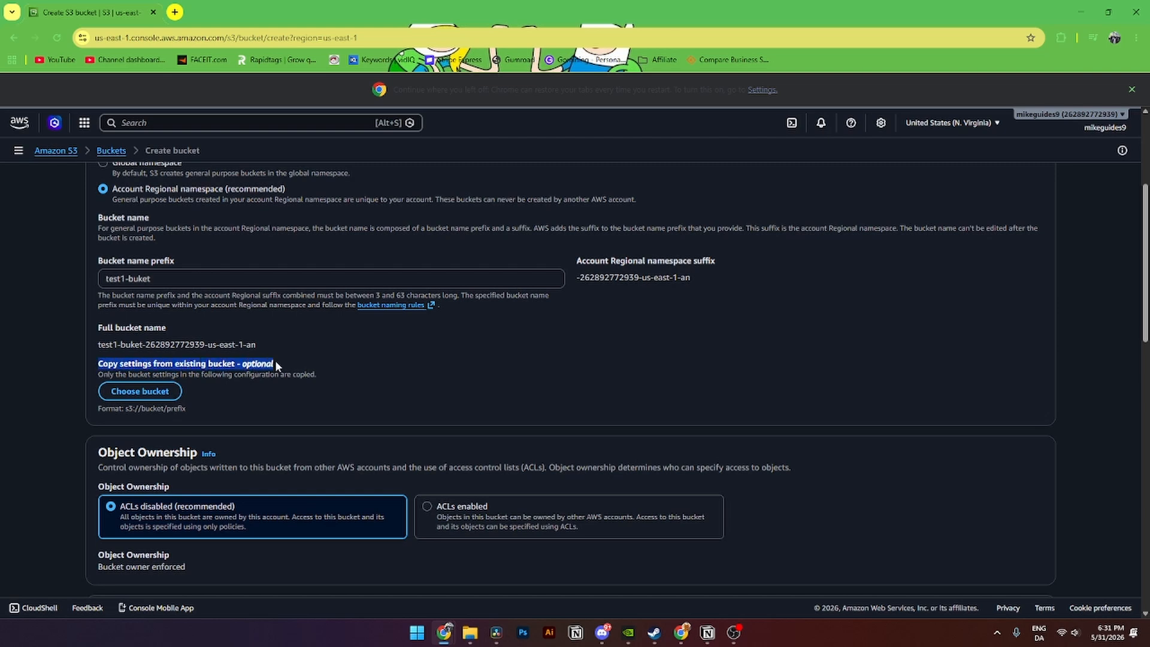
pyautogui.click(137, 394)
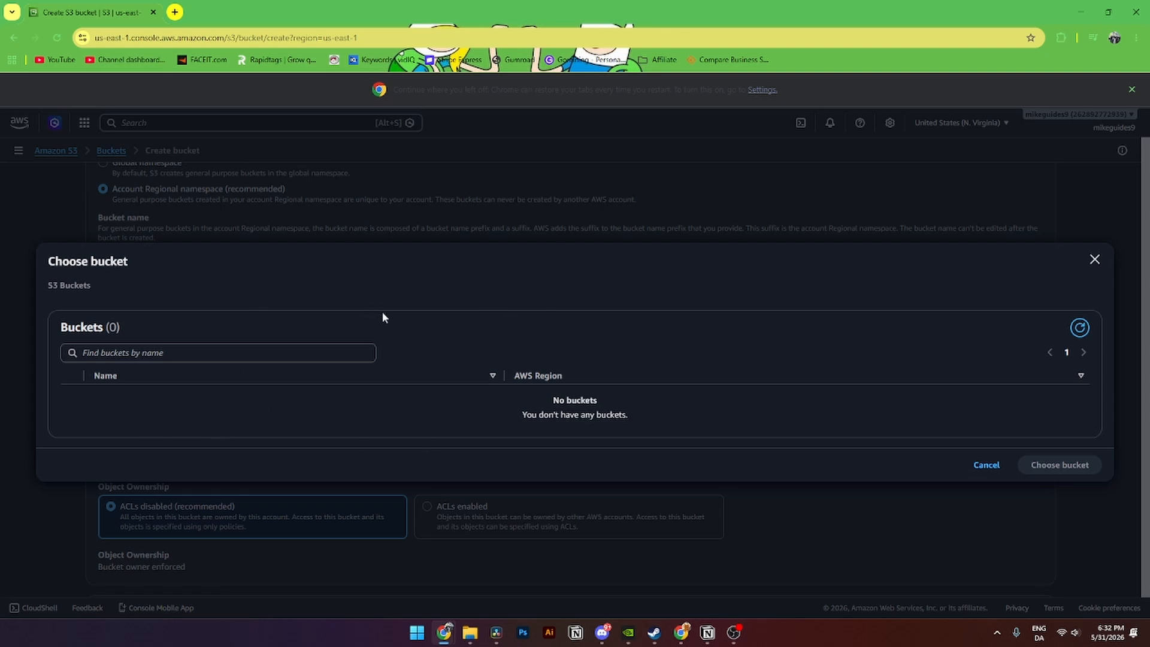
pyautogui.click(989, 465)
pyautogui.scroll(-1, 364, 376)
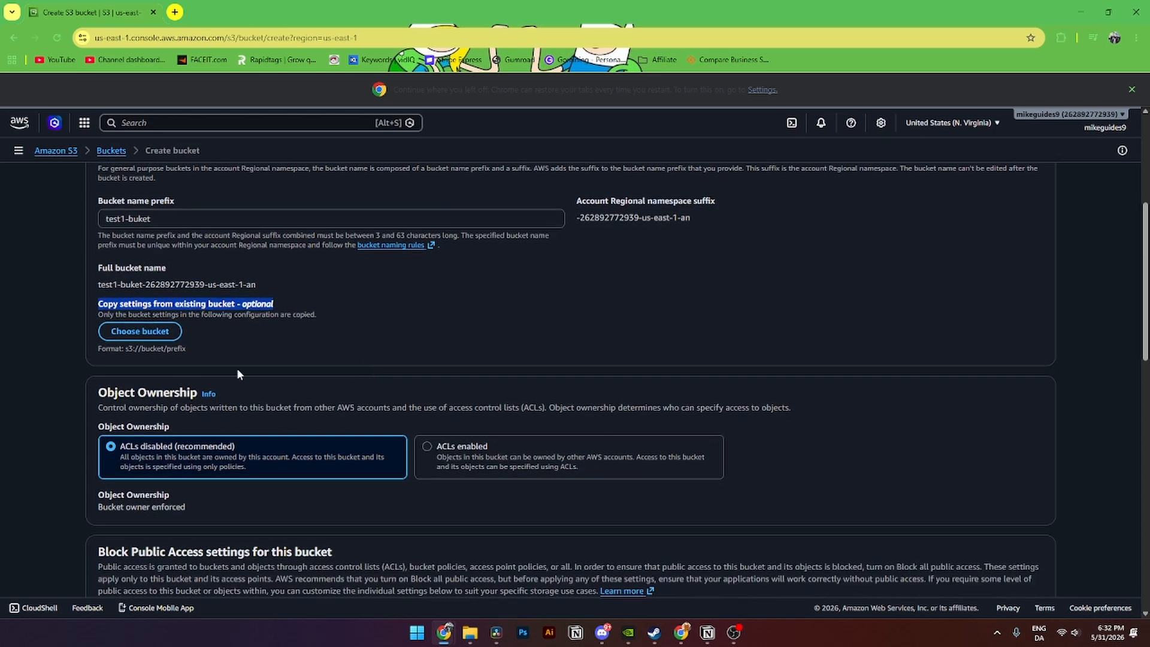
pyautogui.click(68, 339)
pyautogui.scroll(-1, 69, 339)
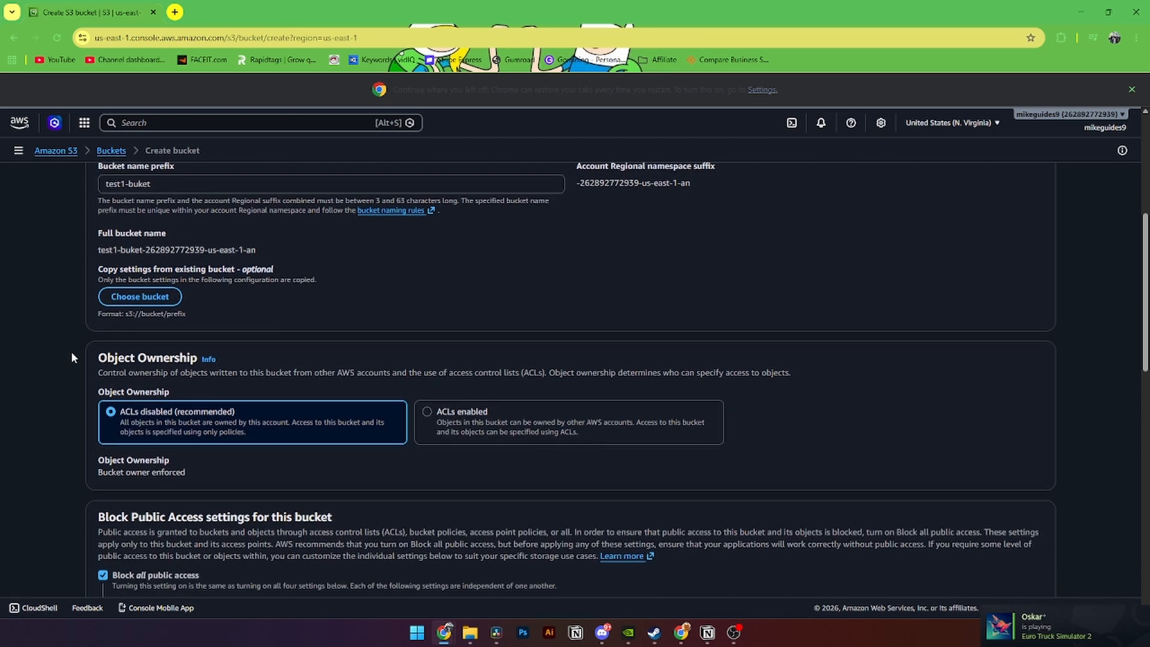
pyautogui.moveTo(98, 358); pyautogui.dragTo(196, 357)
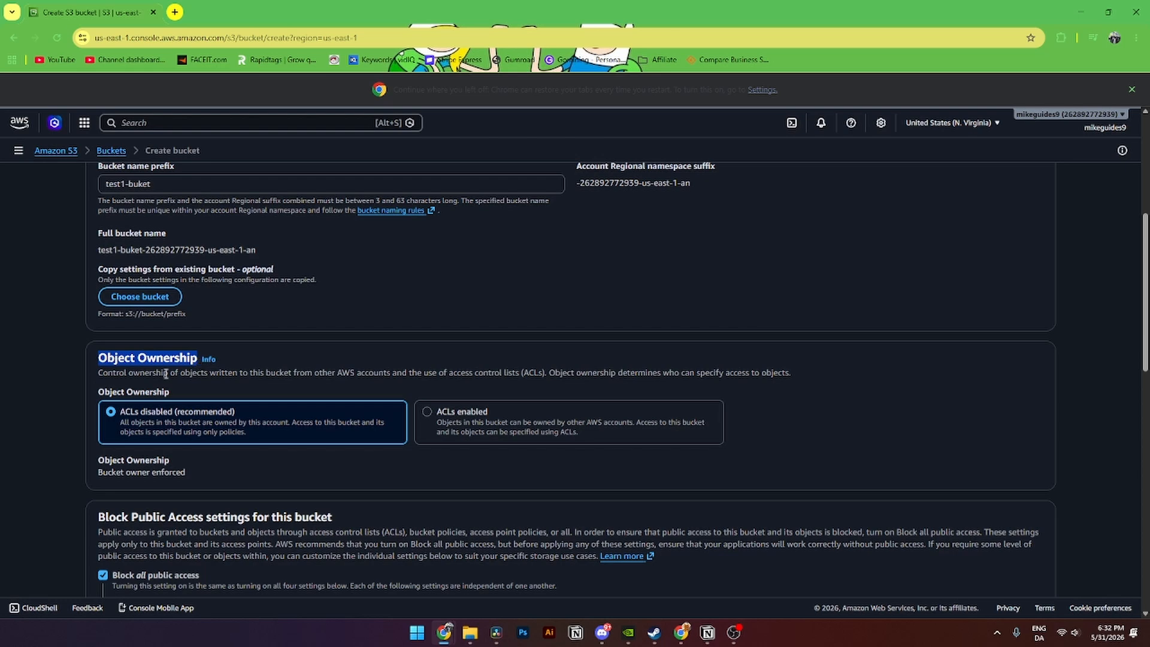
pyautogui.moveTo(98, 391); pyautogui.dragTo(173, 393)
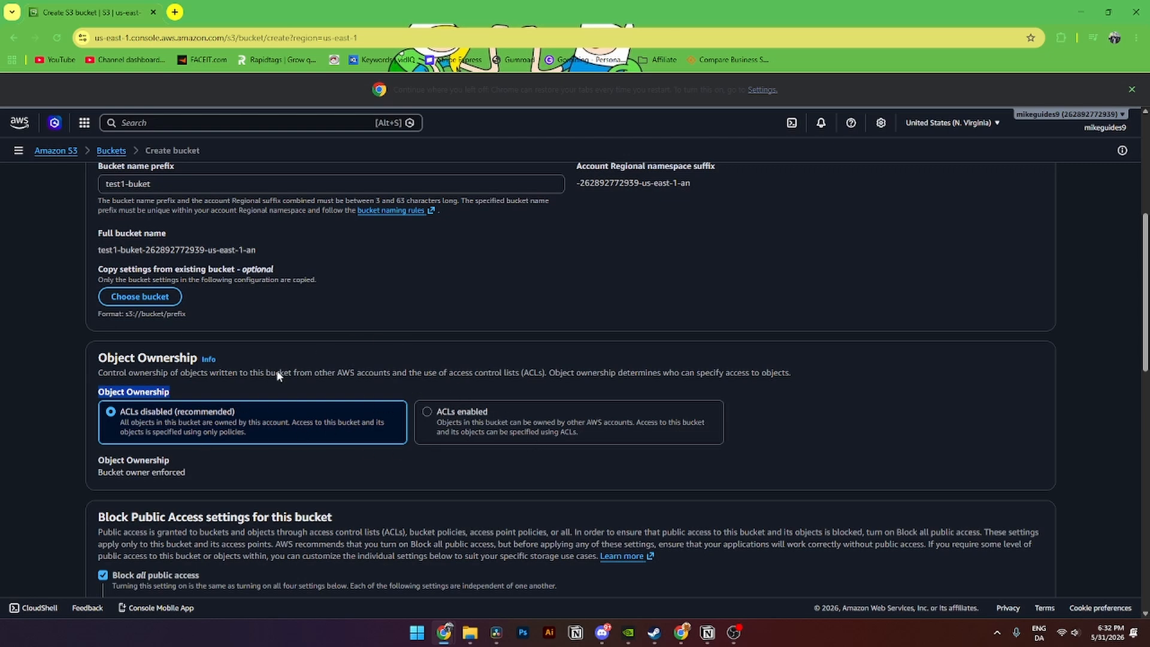
# Turn Block all public access off to examine its individual settings, and turn it back on.
pyautogui.middleClick(37, 357)
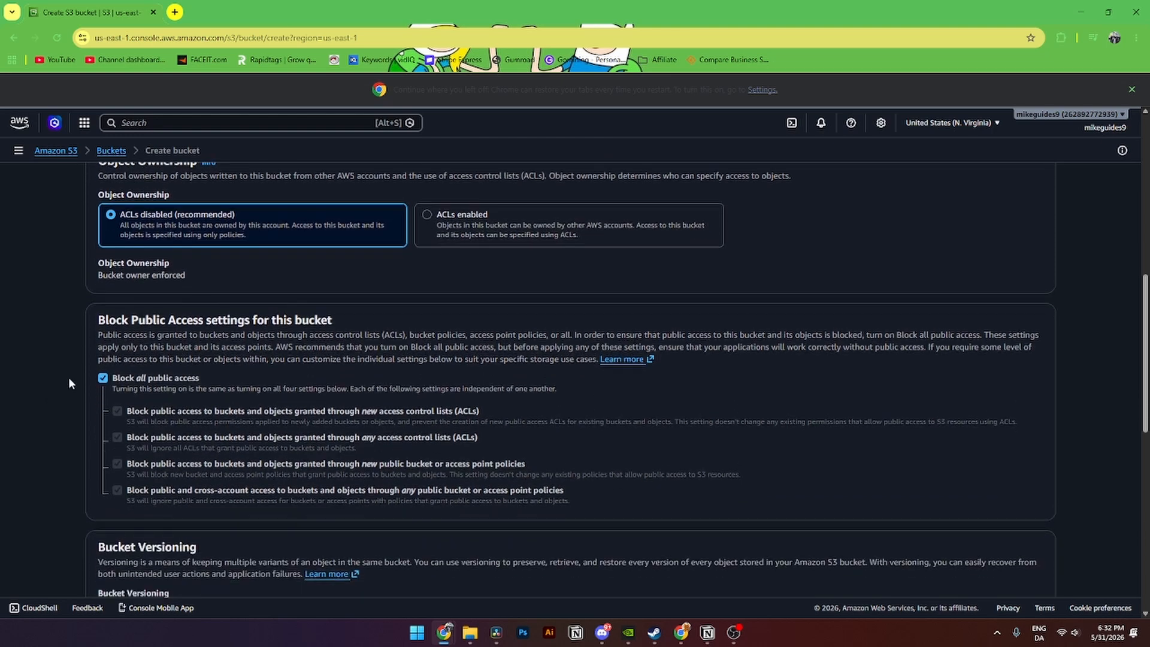
pyautogui.moveTo(99, 323); pyautogui.dragTo(322, 316)
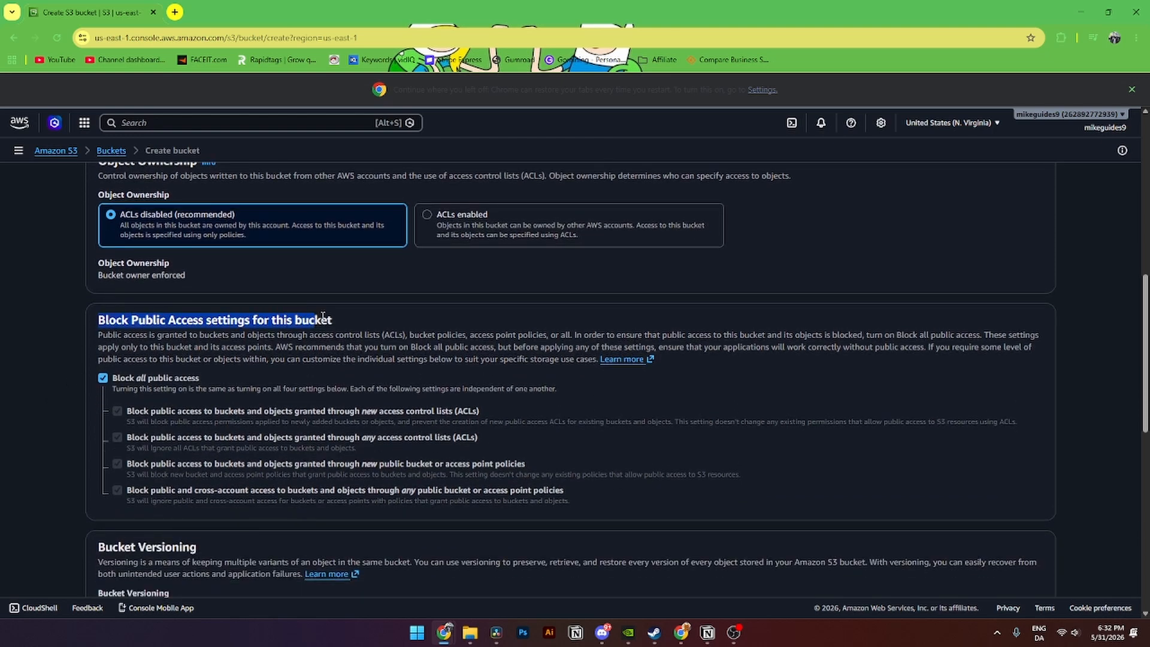
pyautogui.click(102, 378)
pyautogui.click(103, 378)
pyautogui.click(103, 378)
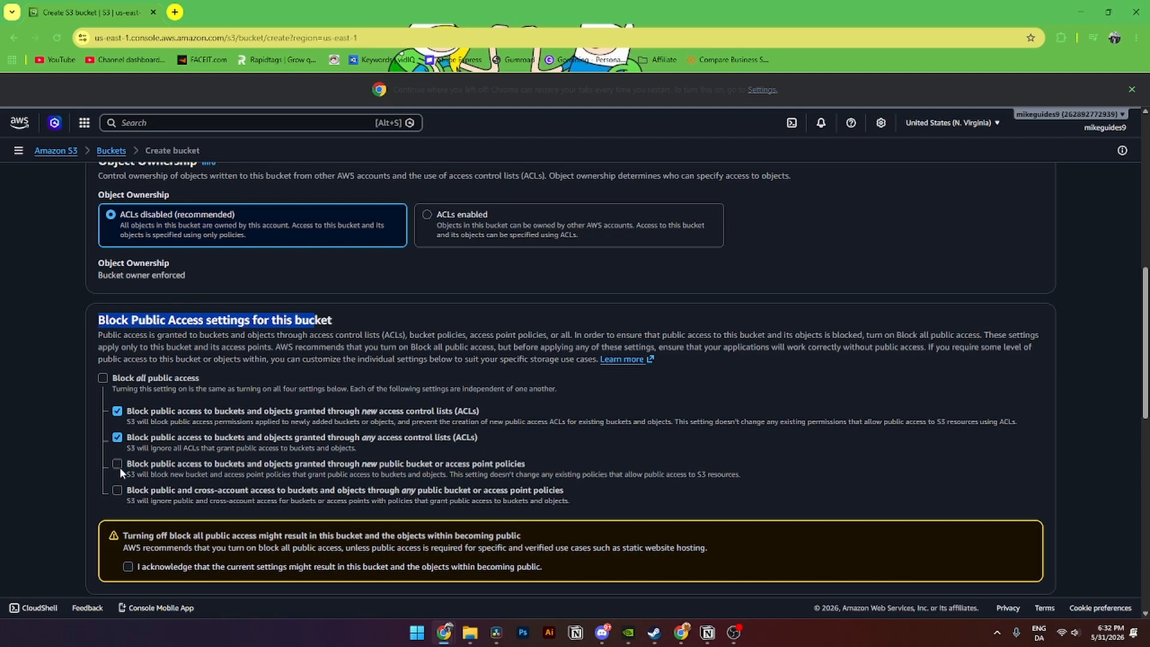
pyautogui.click(102, 378)
# Review the Bucket Versioning, Tags and Default encryption settings, including the encryption type and Bucket Key options.
pyautogui.scroll(-3, 84, 392)
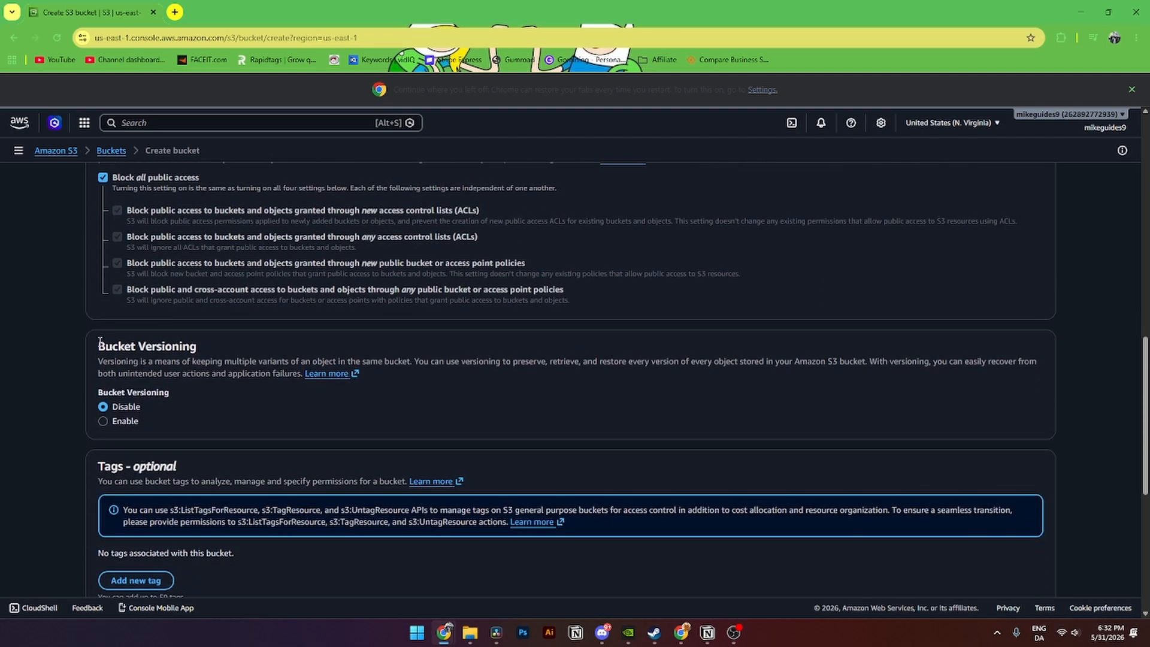
pyautogui.moveTo(99, 341); pyautogui.dragTo(197, 346)
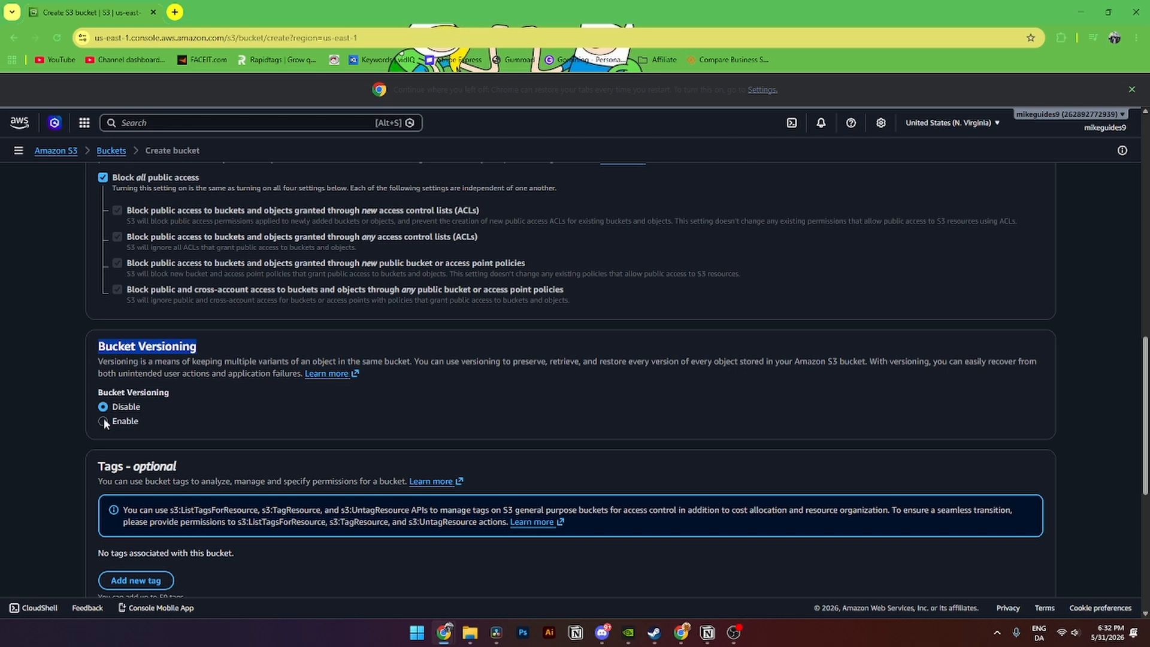
pyautogui.click(59, 397)
pyautogui.scroll(-2, 62, 365)
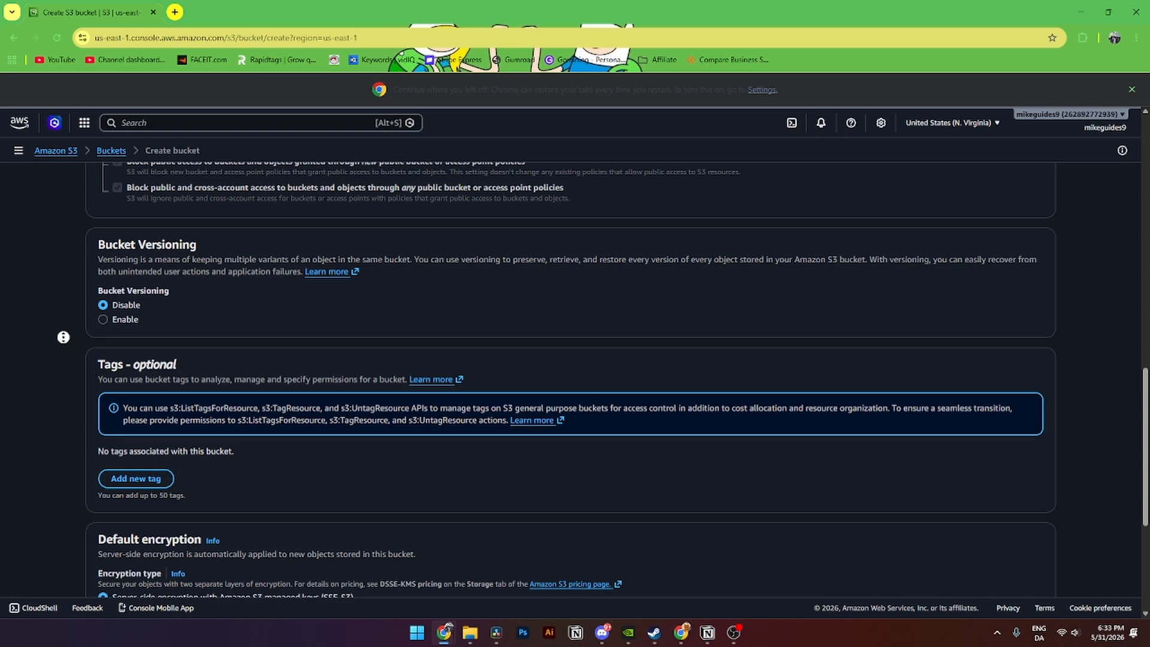
pyautogui.scroll(-5, 63, 337)
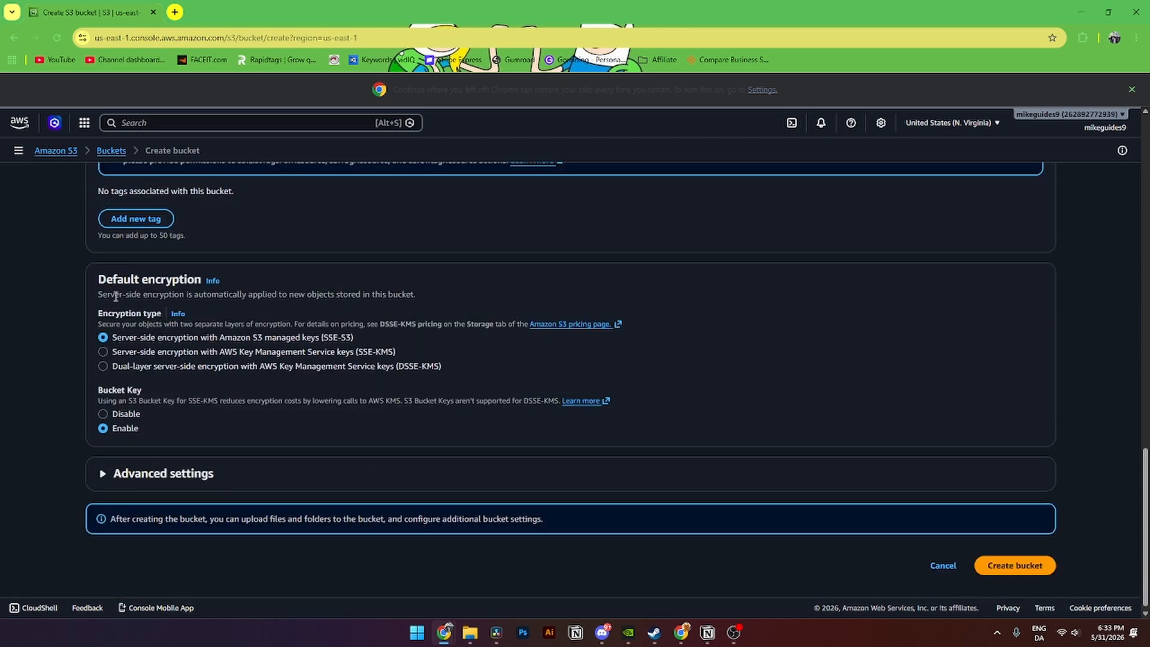
pyautogui.moveTo(98, 279); pyautogui.dragTo(198, 281)
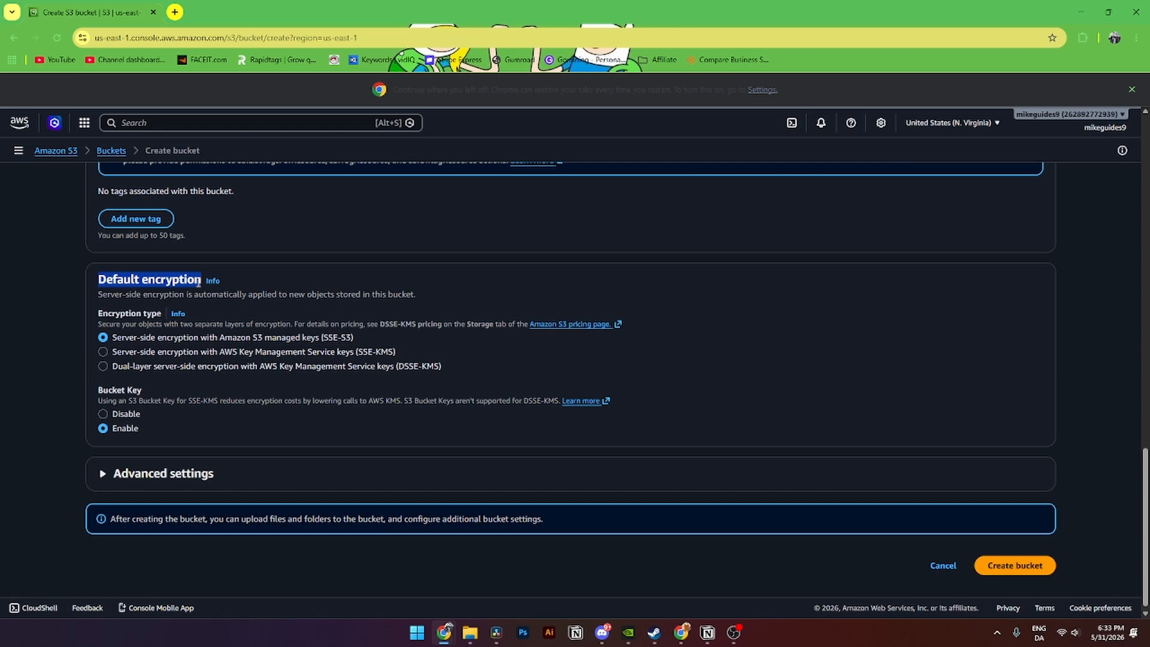
pyautogui.moveTo(98, 313); pyautogui.dragTo(161, 314)
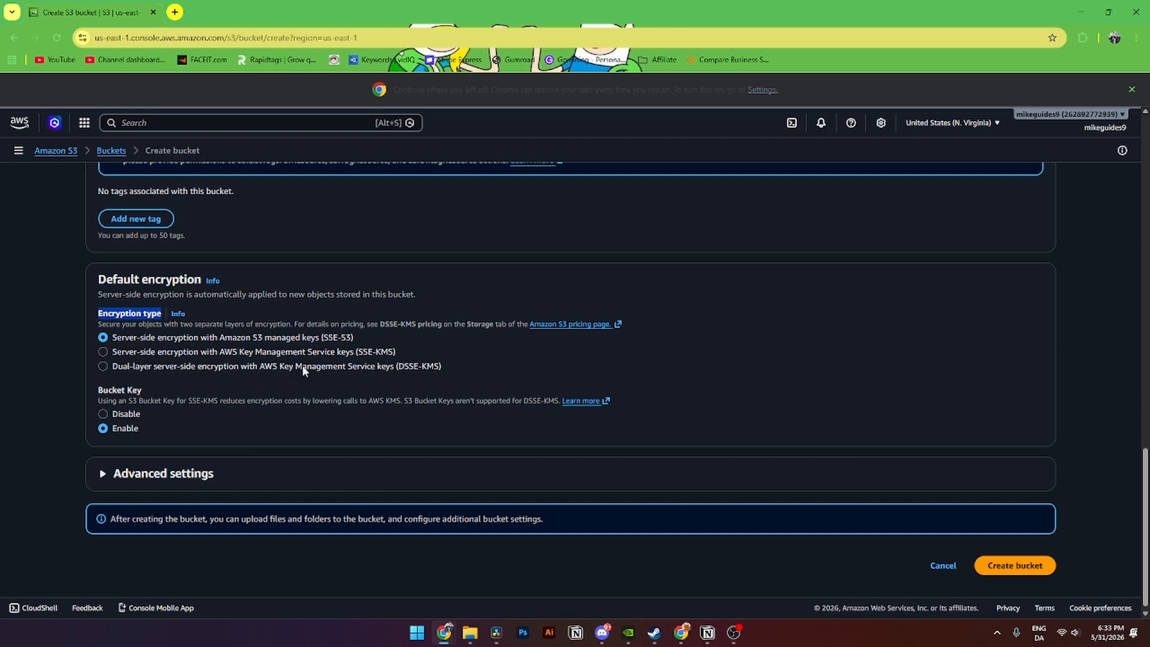
pyautogui.moveTo(94, 389); pyautogui.dragTo(156, 390)
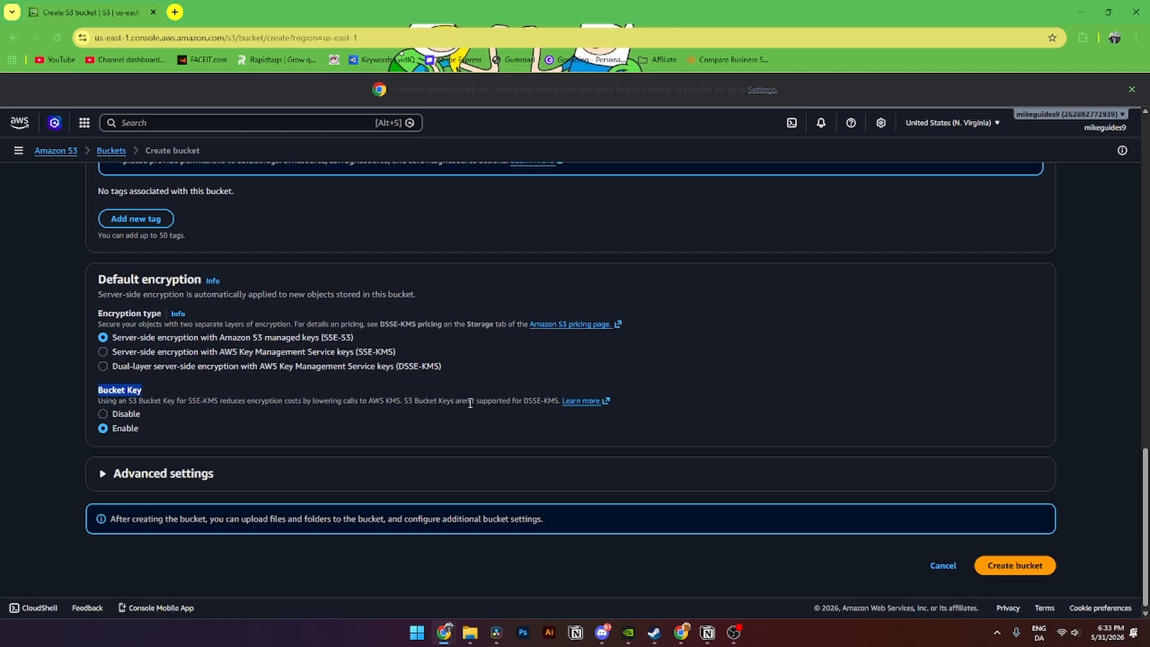
pyautogui.moveTo(523, 401); pyautogui.dragTo(557, 404)
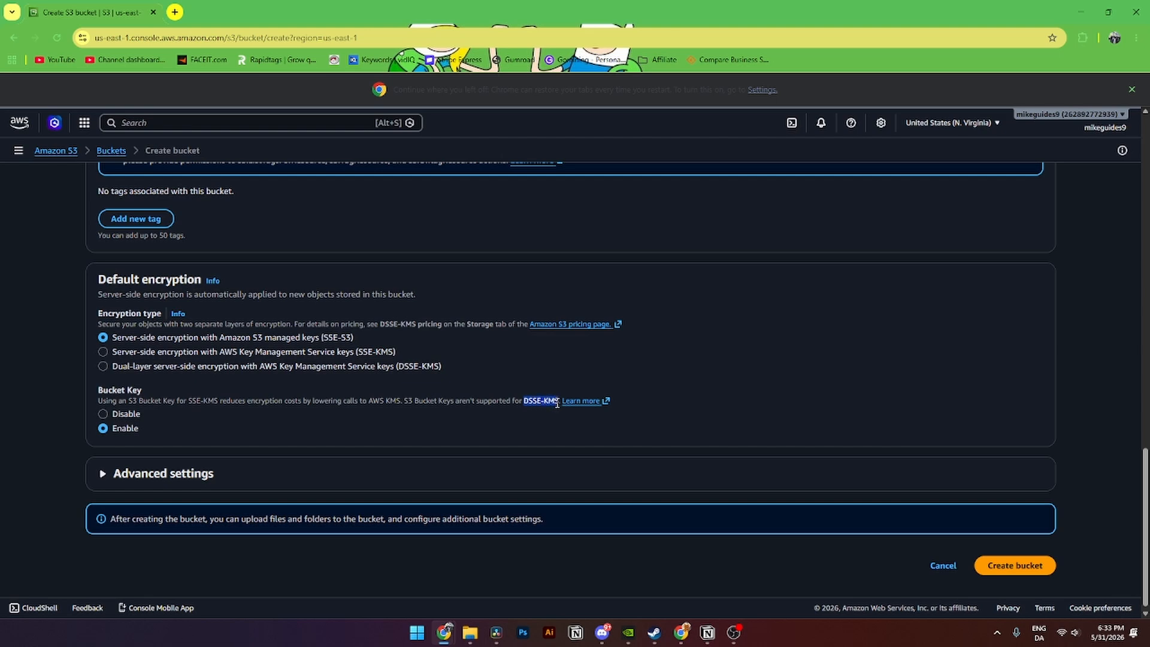
# Keep the Bucket Key set to Enable and create the bucket.
pyautogui.click(103, 428)
pyautogui.click(1014, 565)
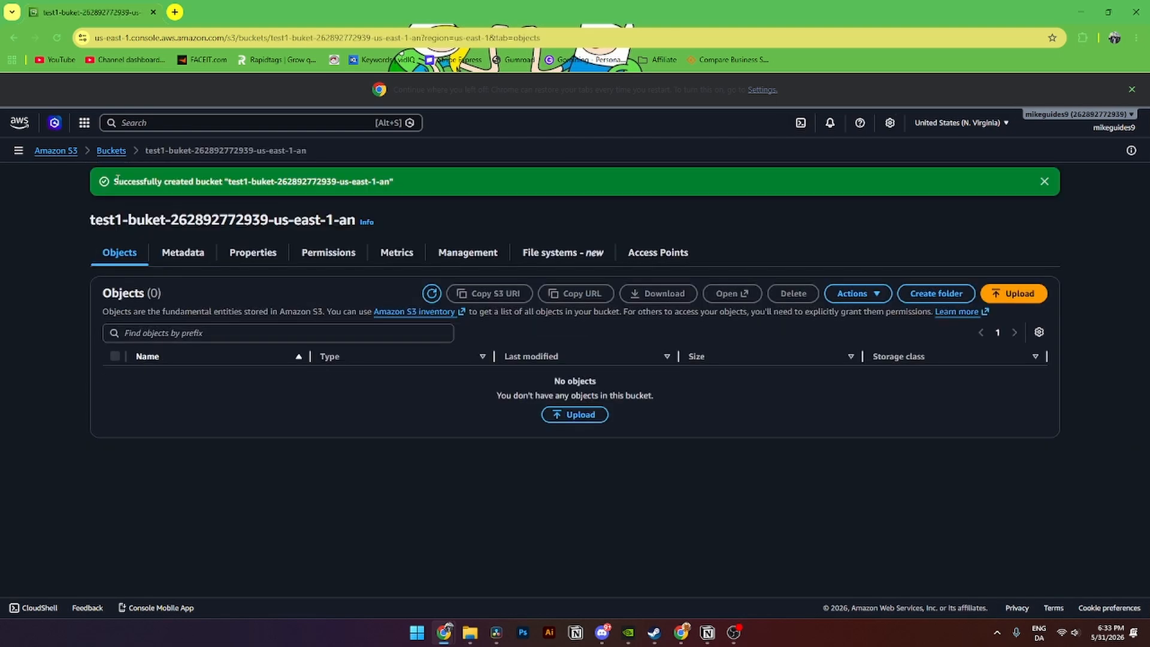
pyautogui.moveTo(114, 181); pyautogui.dragTo(391, 182)
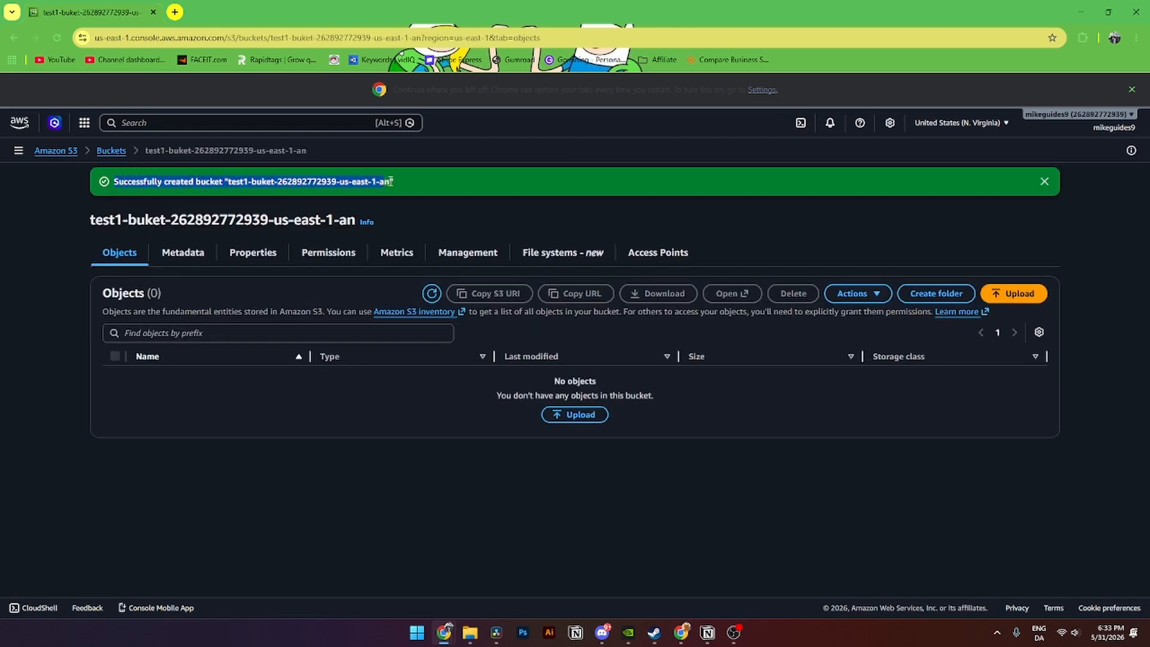
pyautogui.click(429, 189)
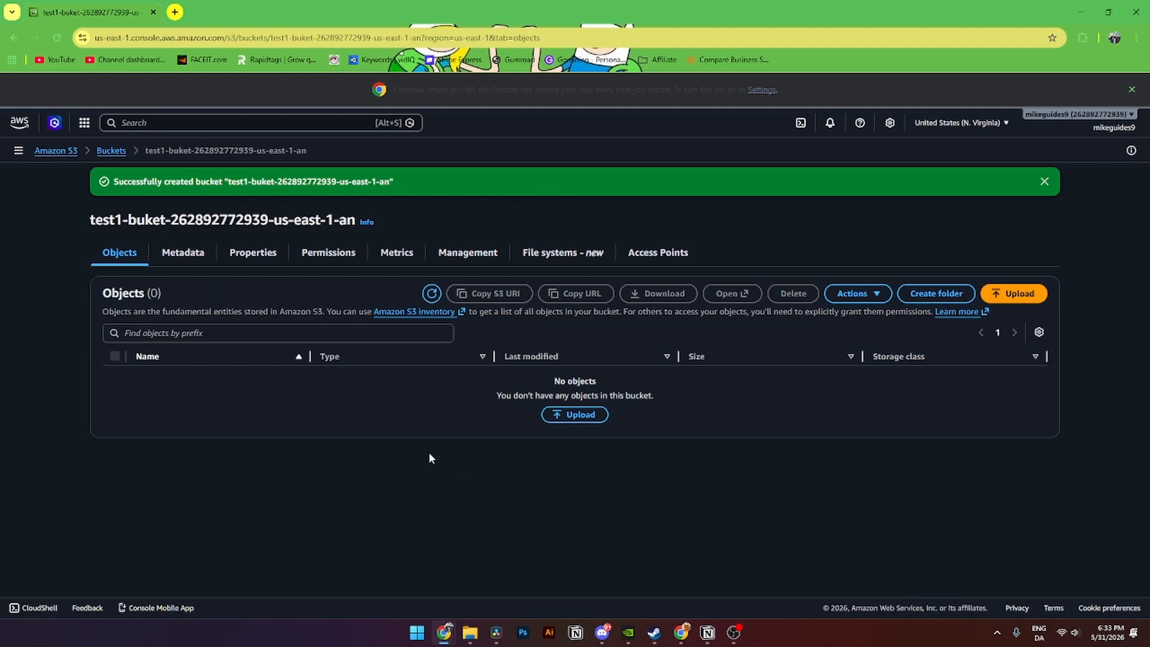